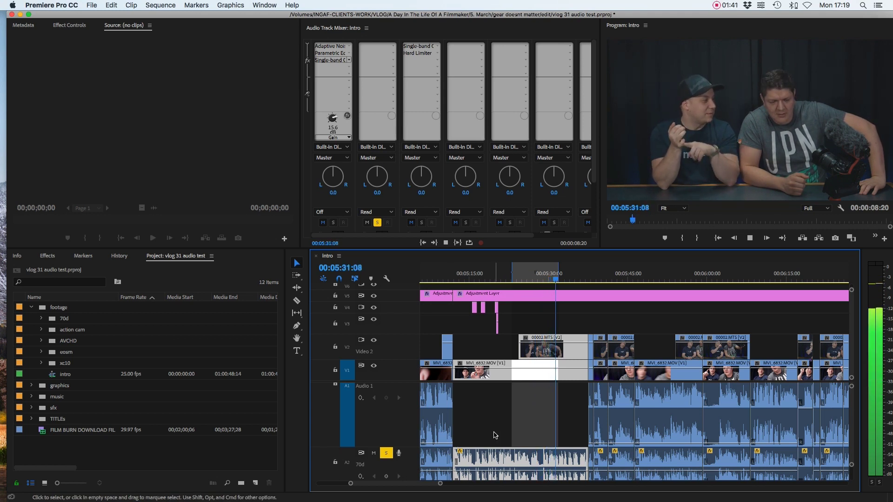
Stop the playback and open the Audio Track Mixer for the Intro sequence
key(space)
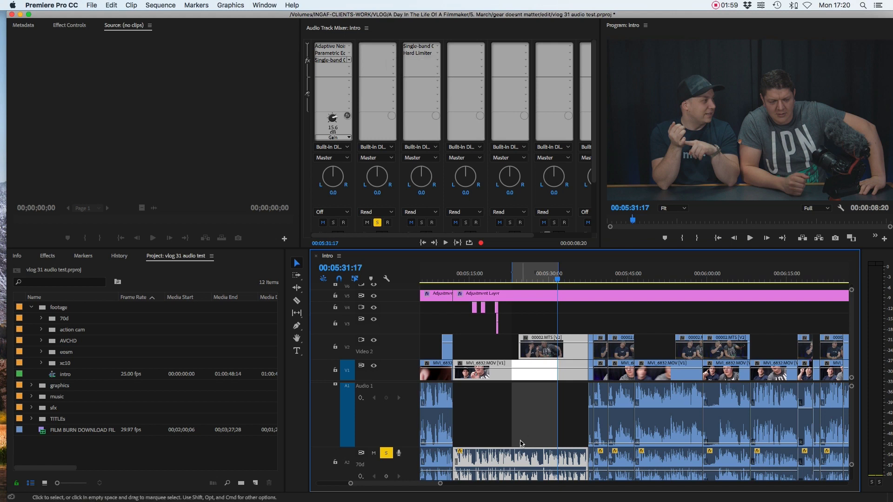
scroll(521, 444, down, 5)
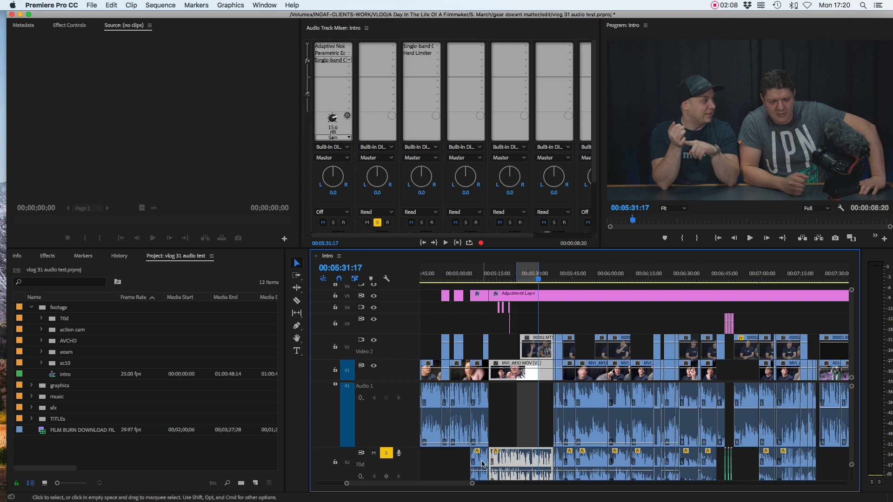
scroll(476, 462, up, 3)
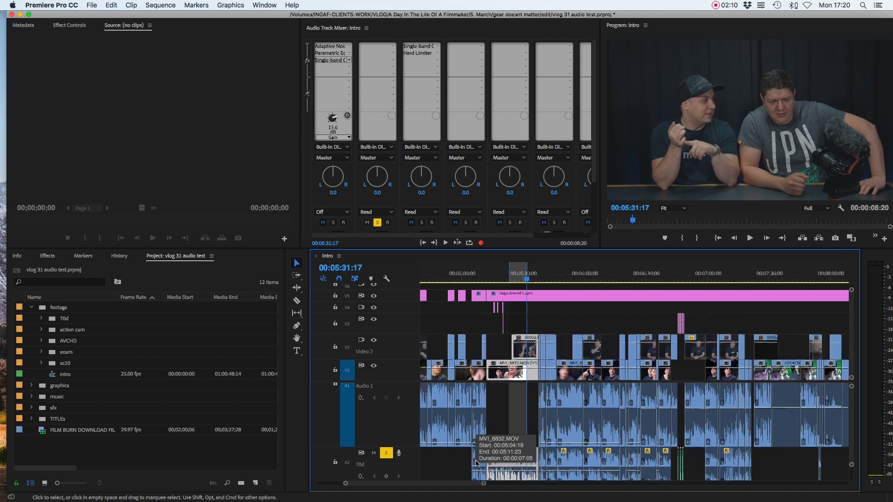
scroll(509, 459, up, 1)
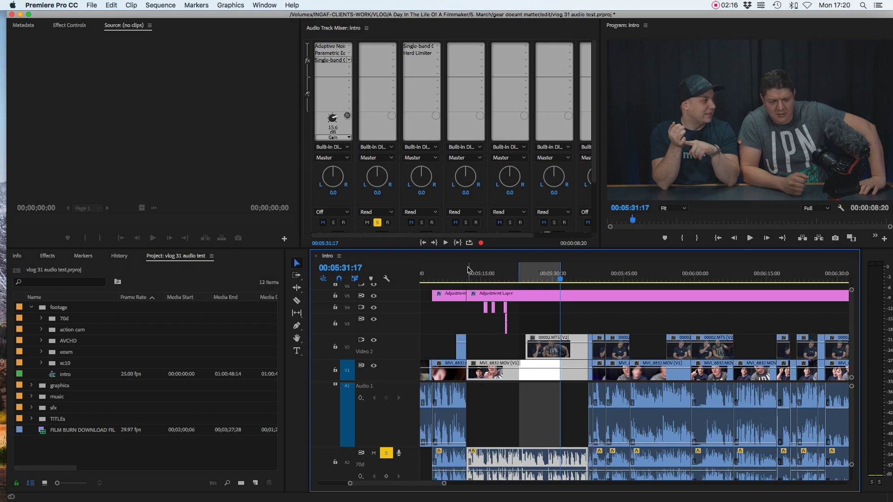
click(263, 5)
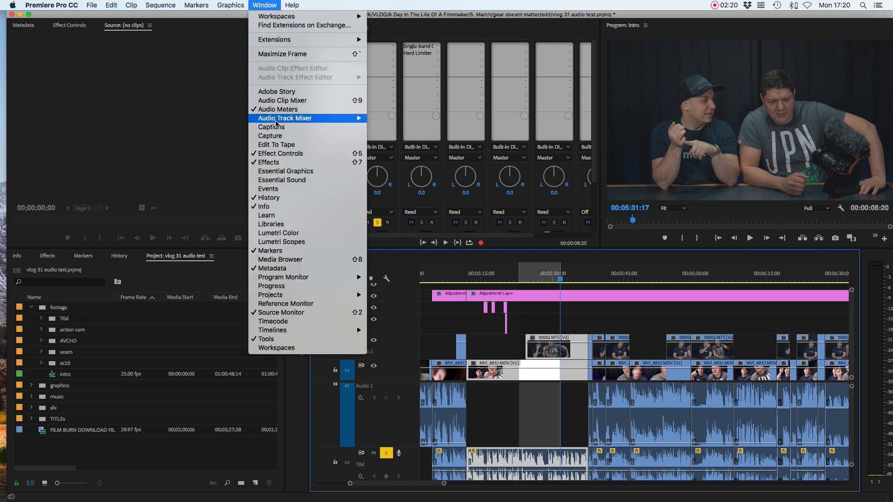
click(426, 148)
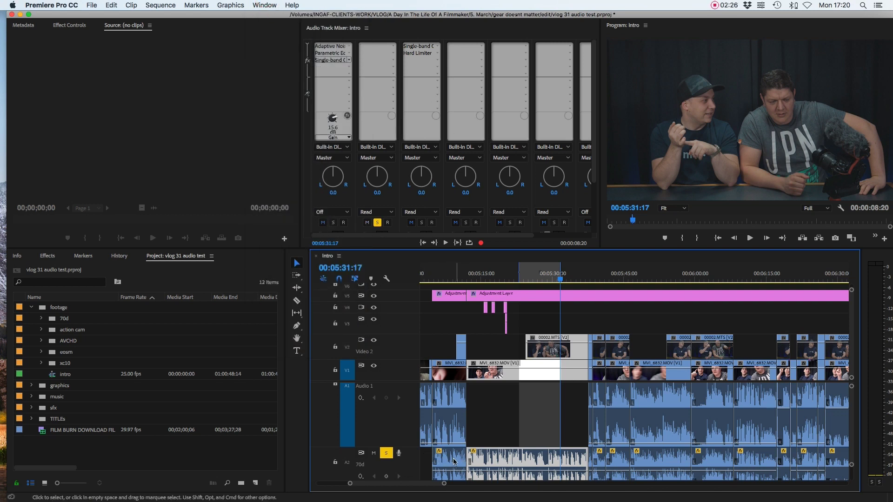
Look over the mixer's track channels and faders, hiding and re-showing the effects and sends area
scroll(355, 177, down, 2)
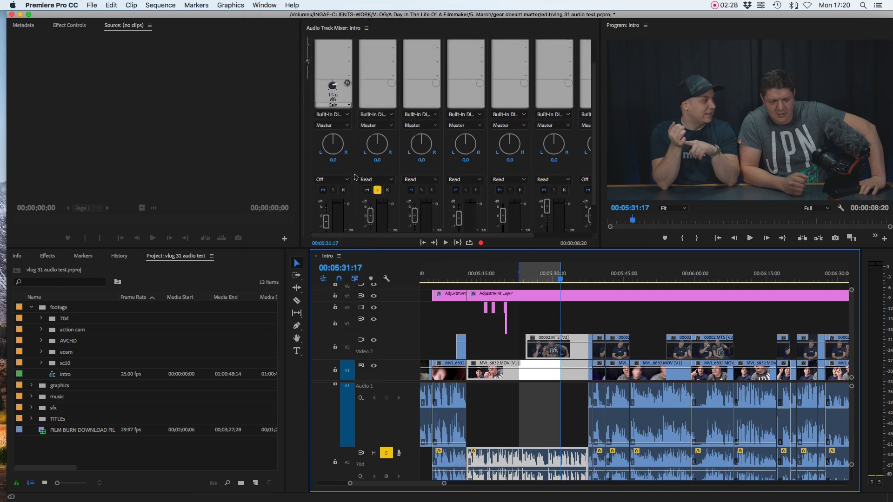
scroll(356, 177, down, 3)
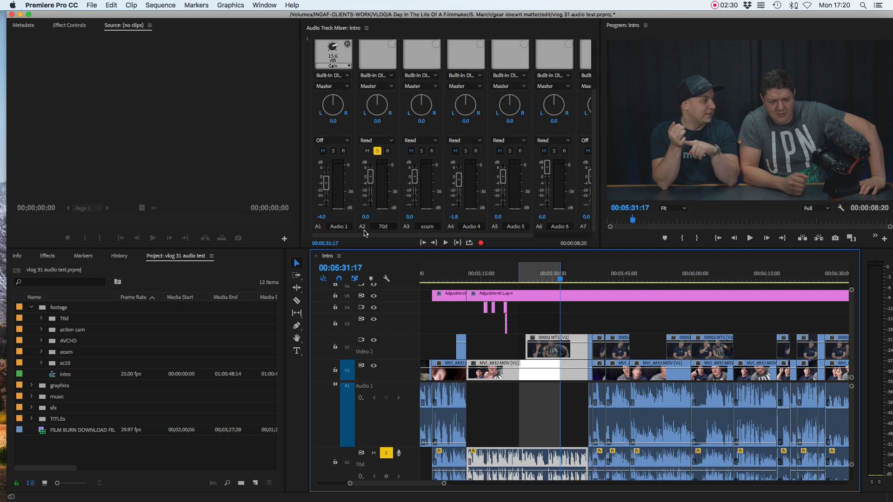
click(307, 44)
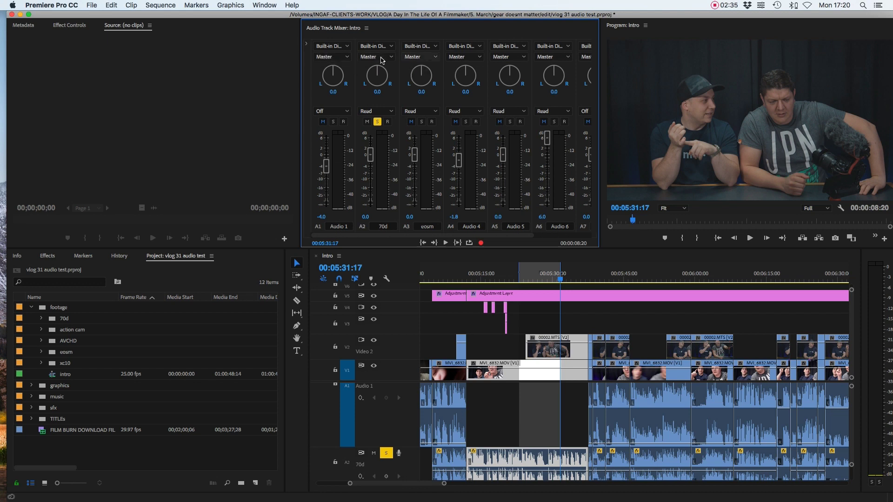
click(307, 45)
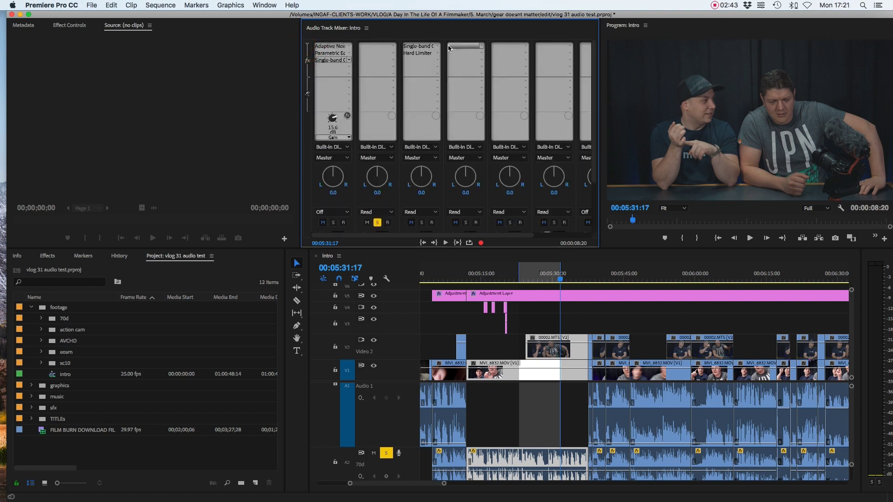
Add the Adaptive Noise Reduction effect to the first effect slot of the 70d track in the mixer
click(393, 47)
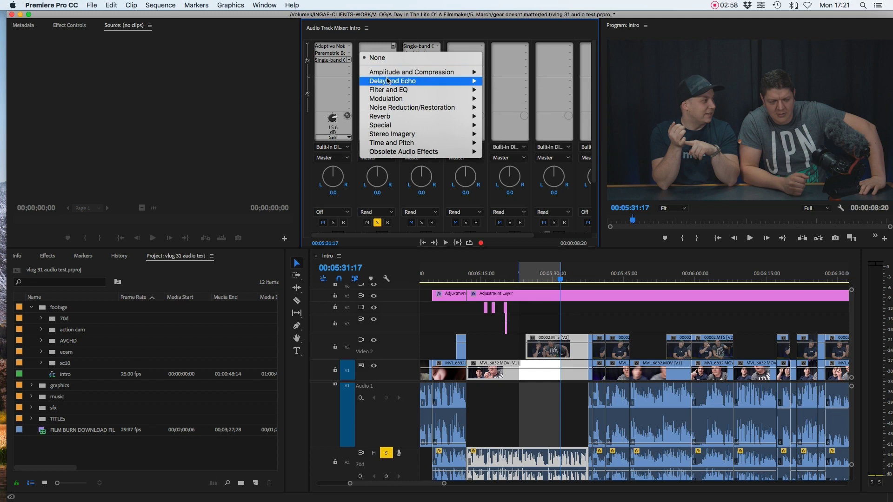
mouse_move(394, 110)
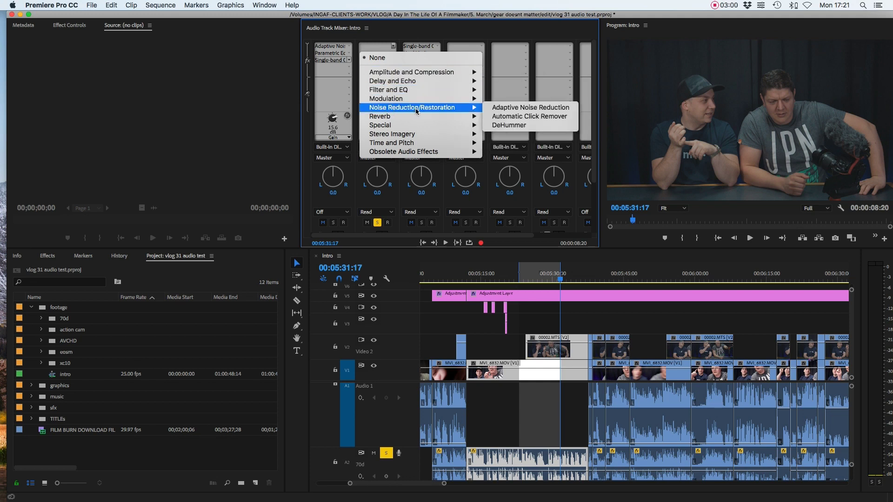
click(544, 108)
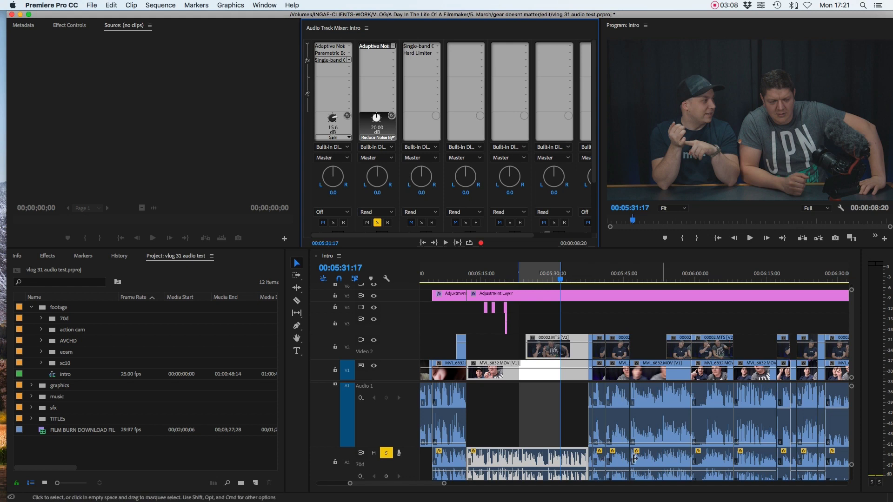
Play the marked In-to-Out range to hear the 70d track with Adaptive Noise Reduction, and stop it partway
key(minus)
key(minus)
key(minus)
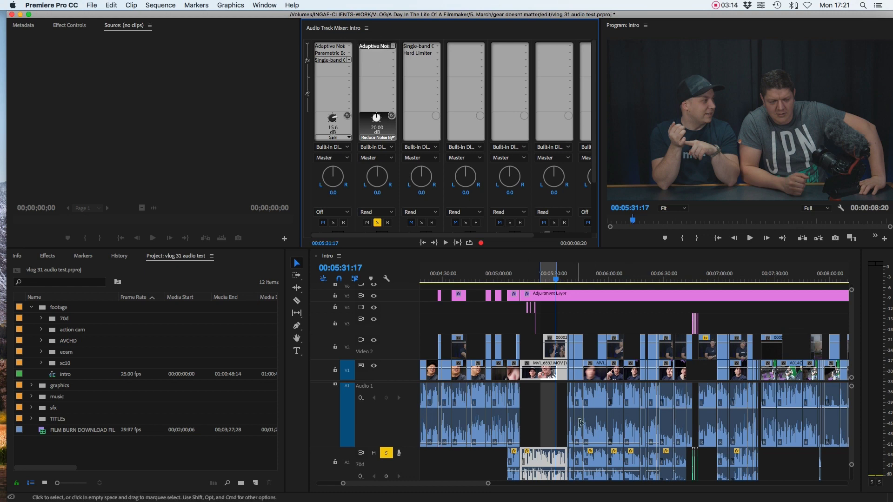
key(equal)
key(equal)
key(equal)
key(equal)
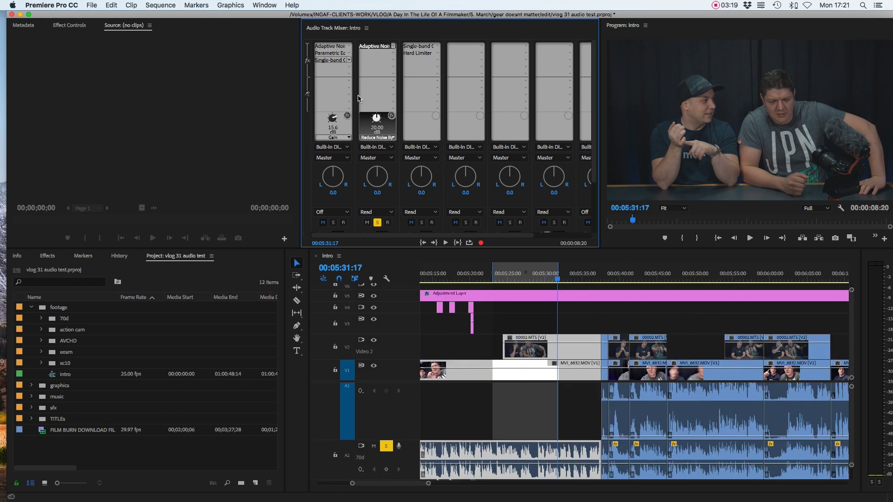
key(ctrl+shift+space)
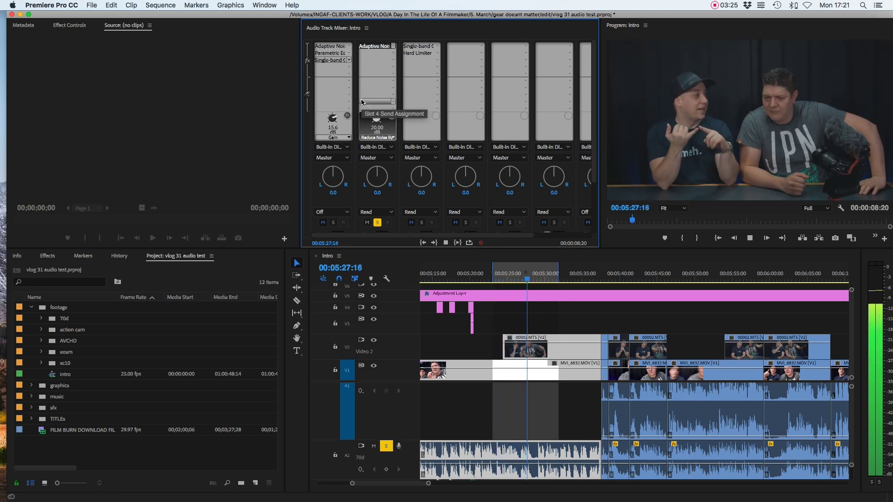
key(space)
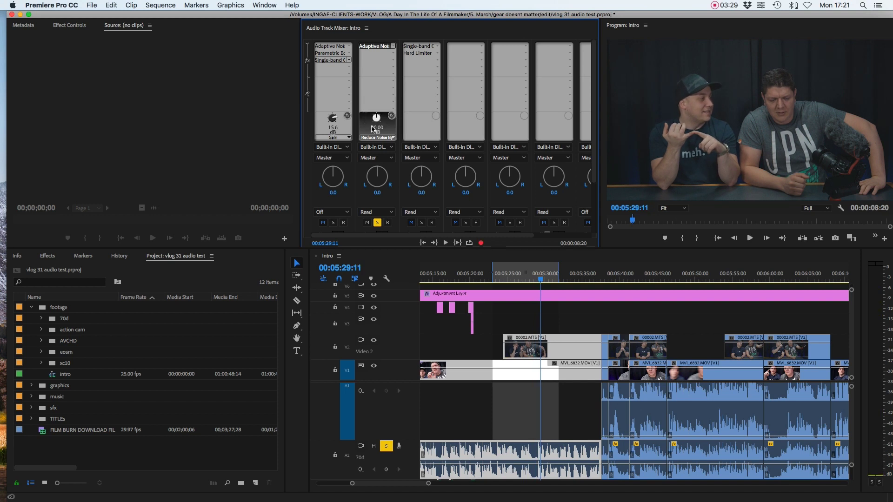
Set Reduce Noise By to 30.49 dB in the 70d track's Adaptive Noise Reduction settings and close the effect editor
double_click(373, 47)
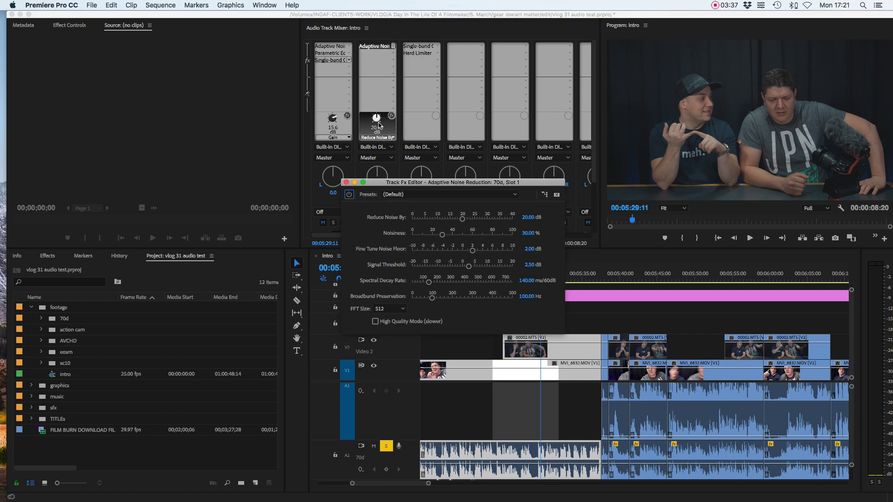
drag(409, 182, 402, 176)
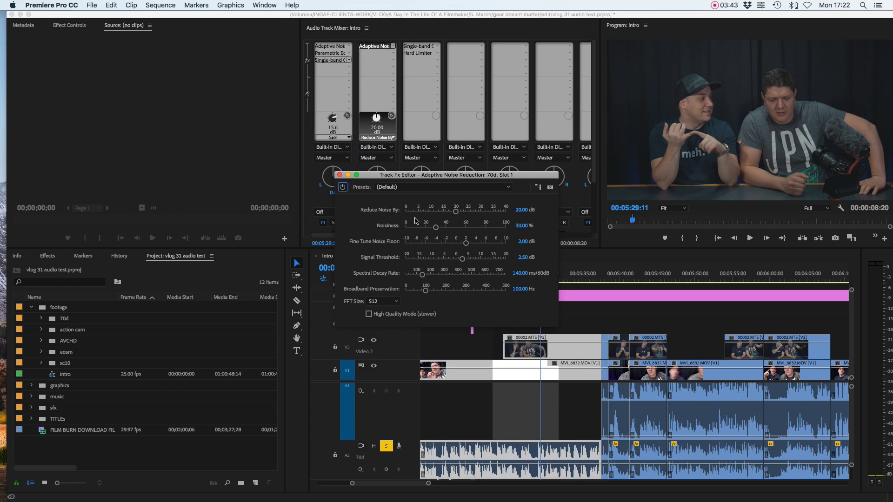
drag(456, 213, 476, 212)
click(339, 175)
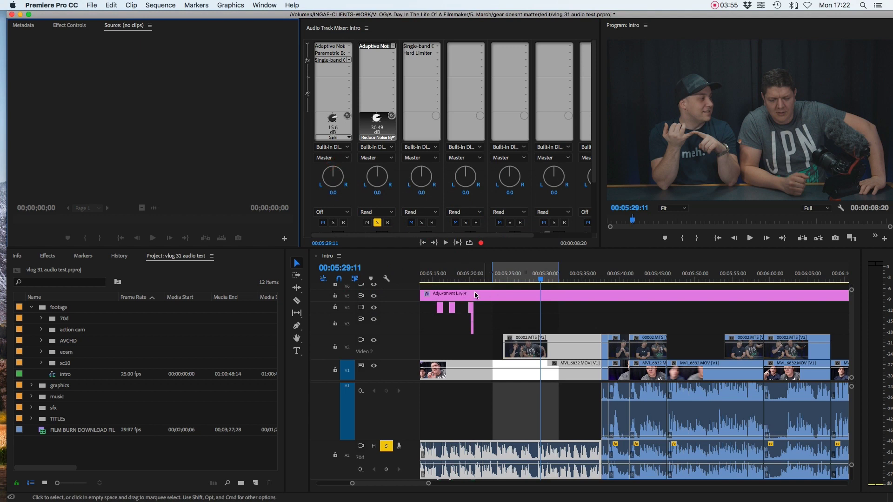
Deselect the clips and replay the passage from the In point to hear the stronger noise reduction
click(529, 310)
key(shift+i)
key(space)
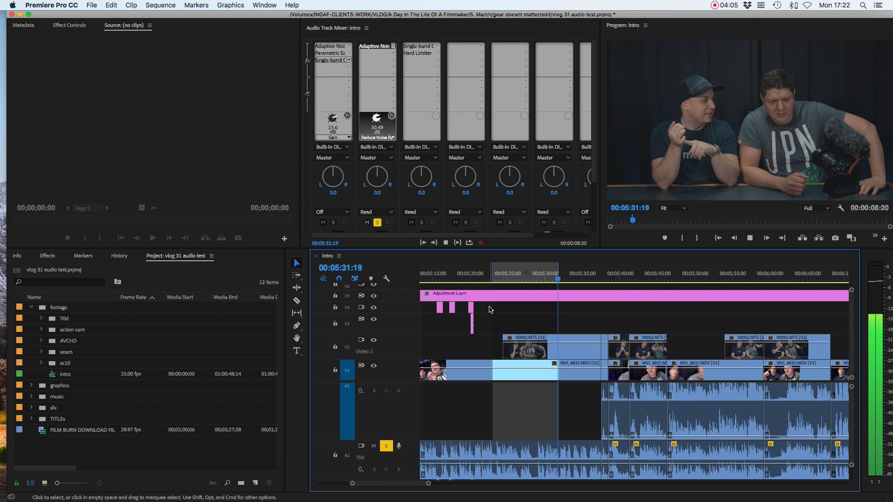
key(space)
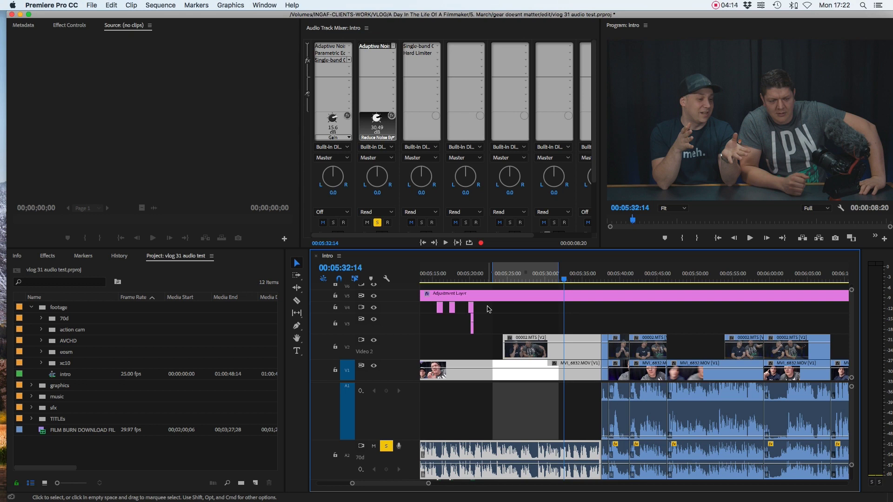
Turn off solo on the 70d audio track and play the passage again
click(387, 447)
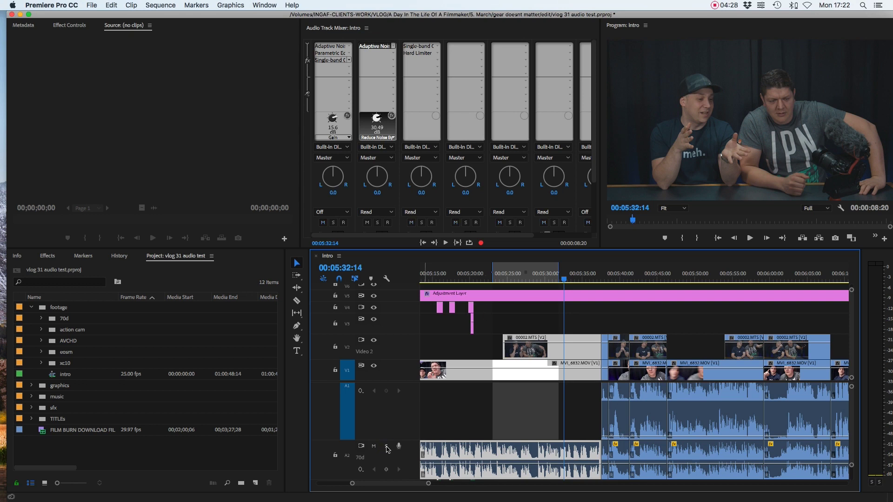
click(387, 447)
click(387, 447)
key(Up)
key(space)
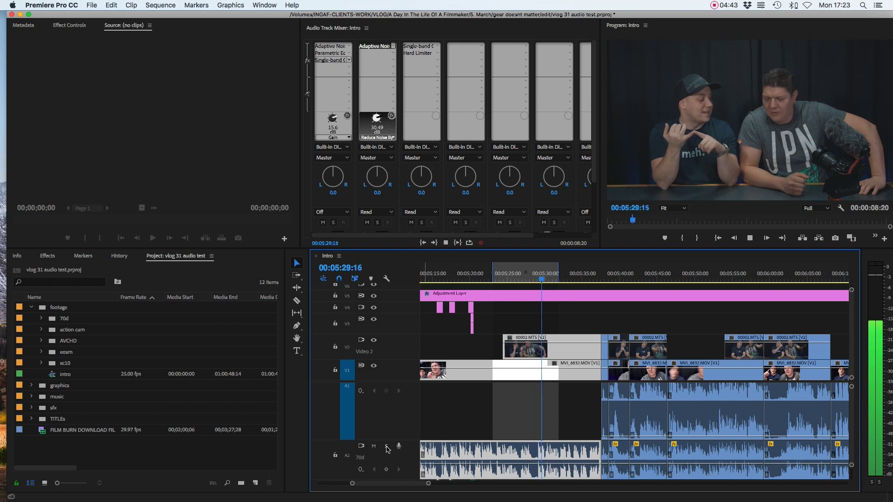
key(space)
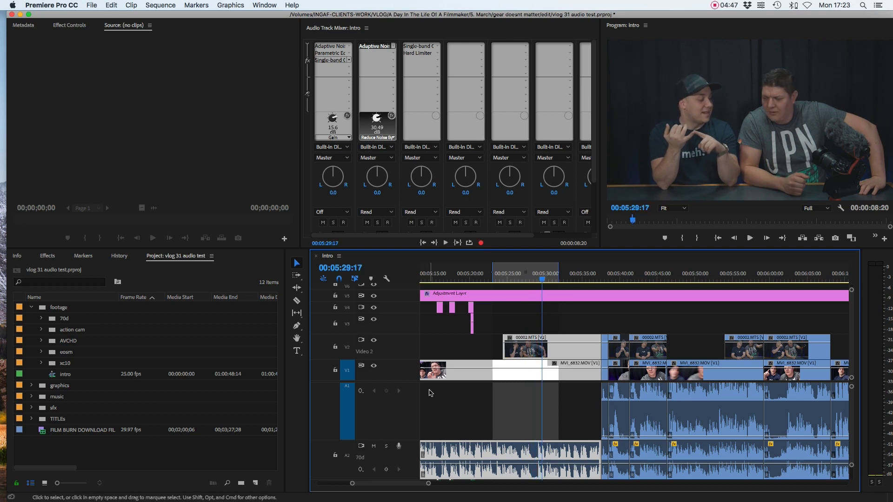